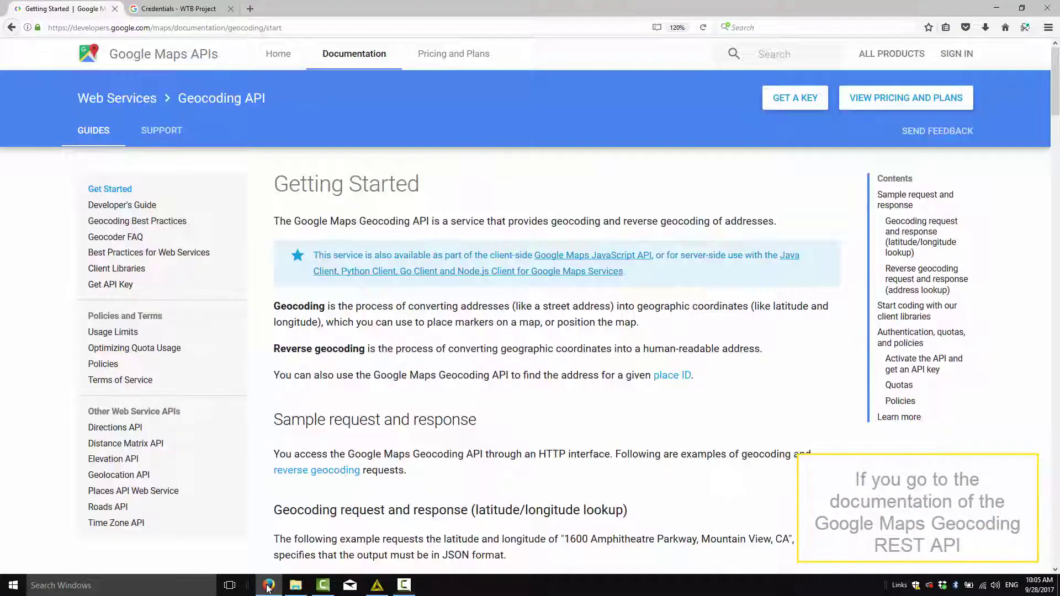
# - Review the Geocoding API getting-started docs, then open the hard-coded GET Request node's settings in KNIME
pyautogui.click(269, 585)
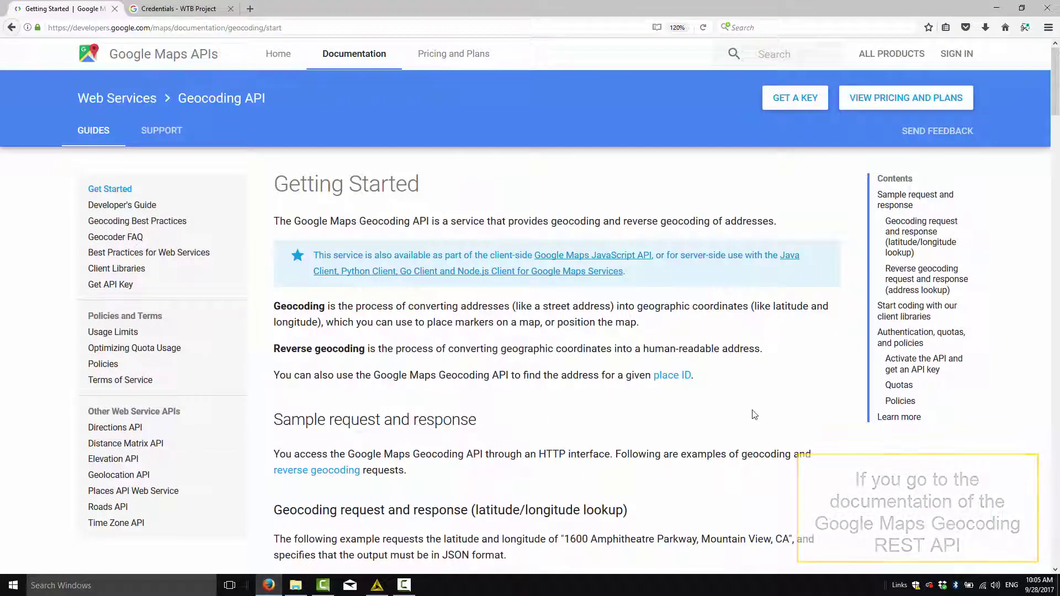
pyautogui.scroll(-2, 753, 417)
pyautogui.scroll(-2, 753, 418)
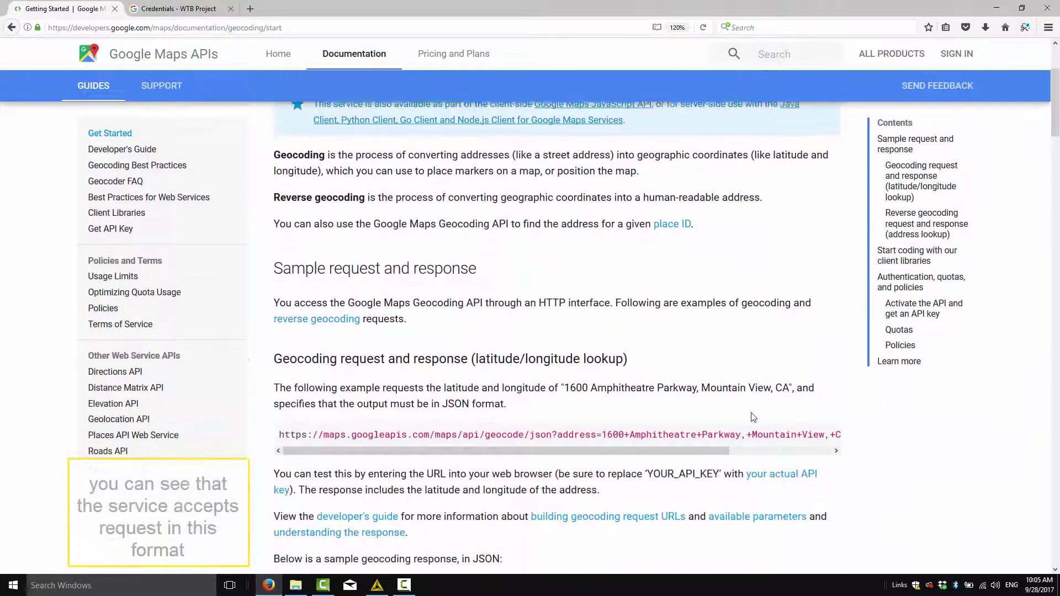
pyautogui.moveTo(662, 454); pyautogui.dragTo(779, 460)
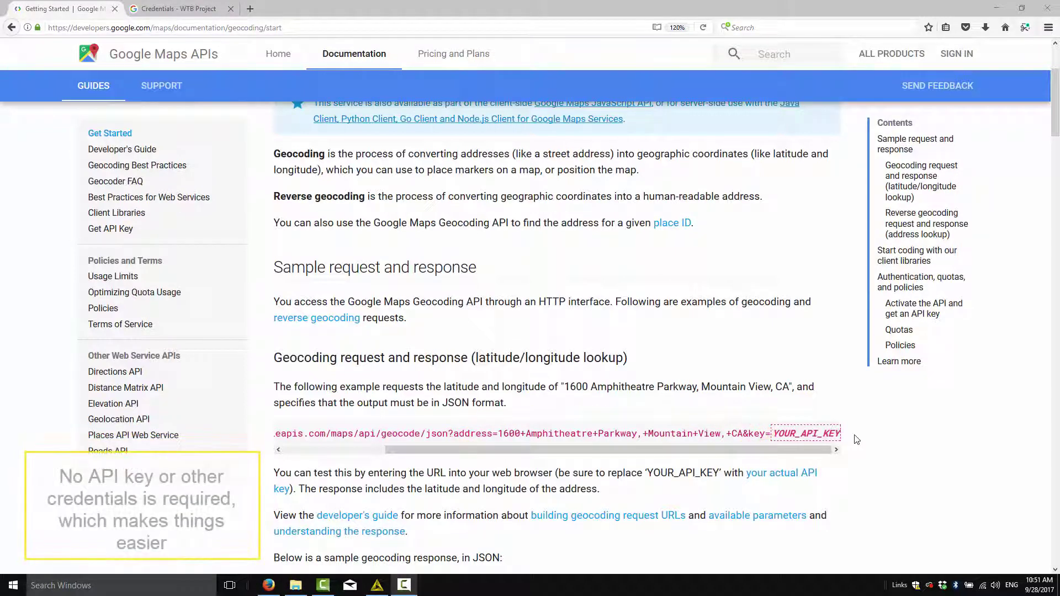
pyautogui.scroll(-4, 856, 439)
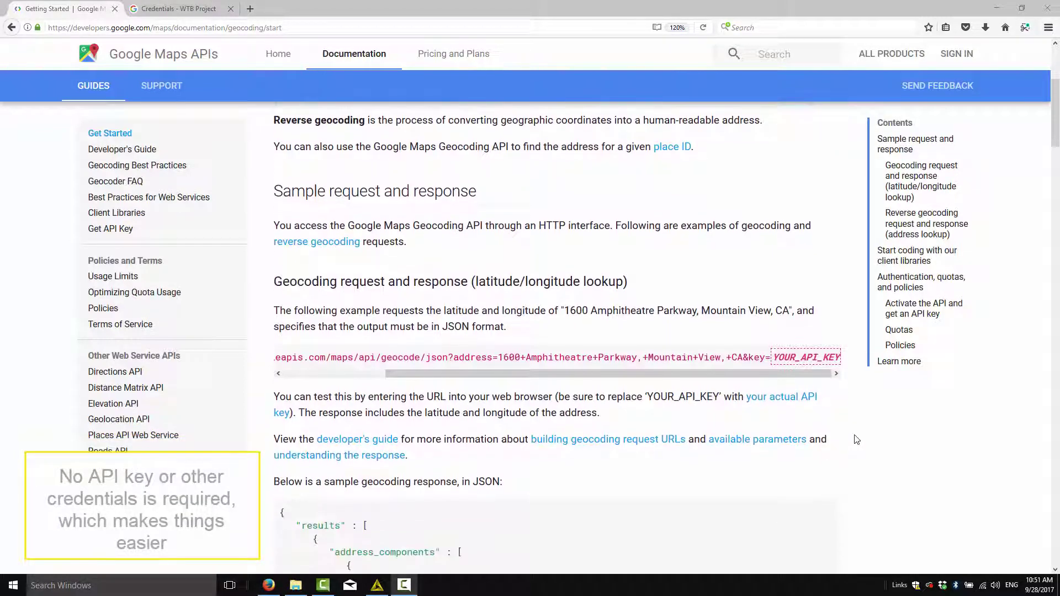
pyautogui.scroll(-4, 856, 439)
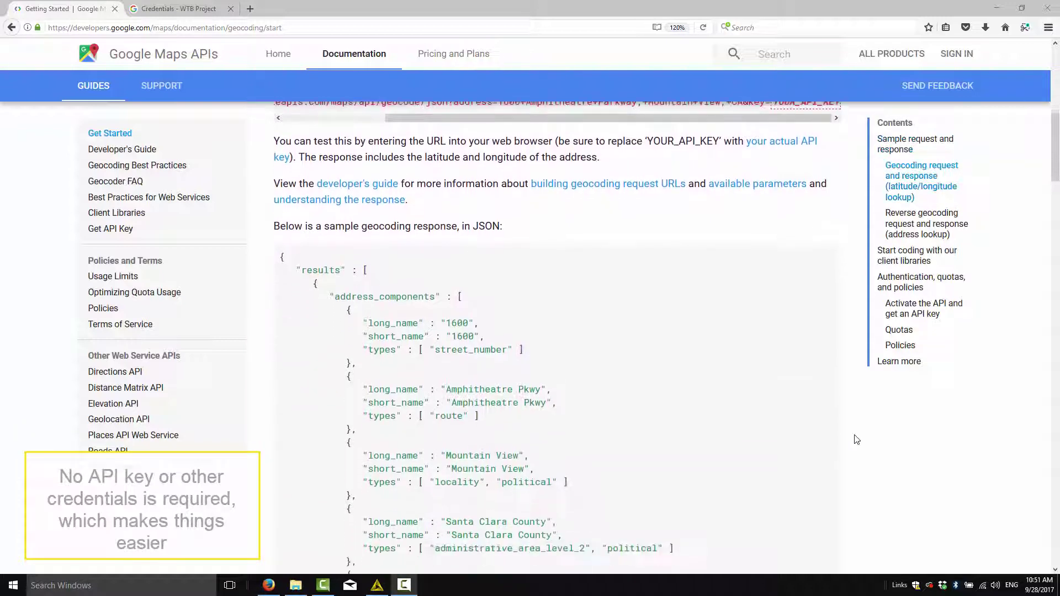
pyautogui.scroll(-4, 856, 439)
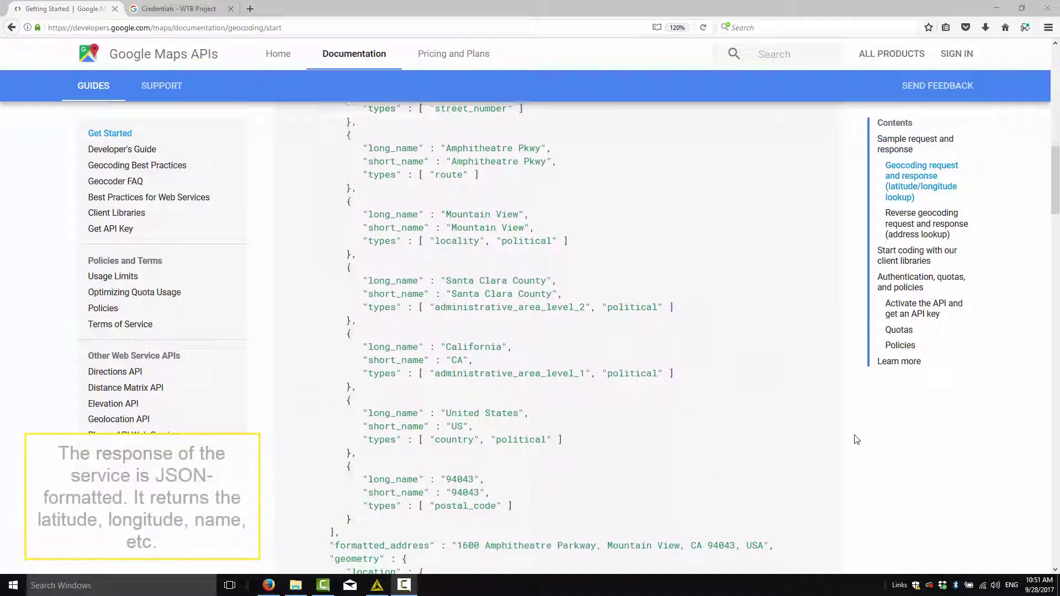
pyautogui.scroll(-4, 857, 439)
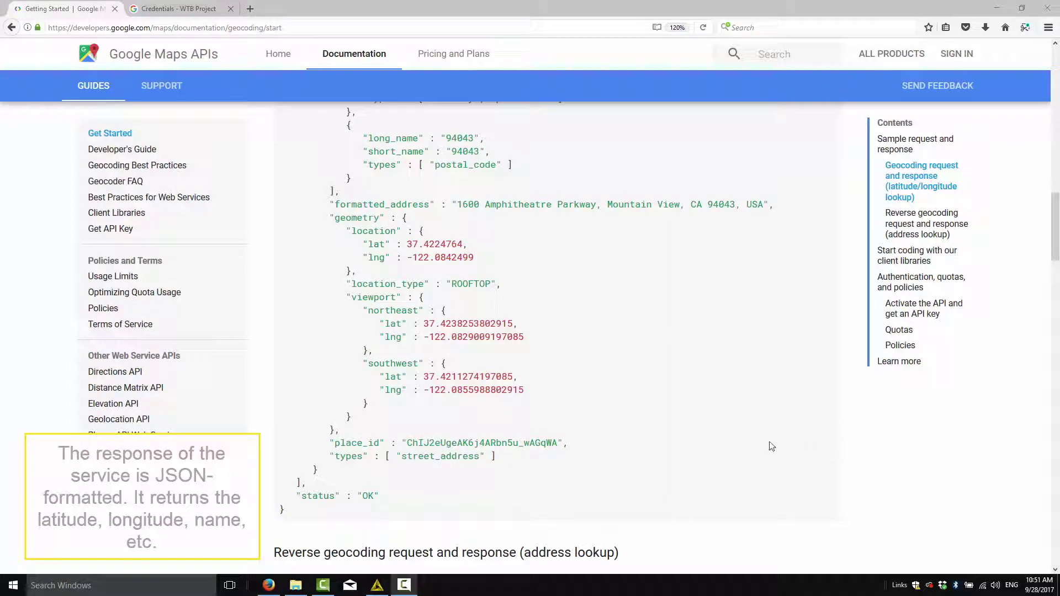
pyautogui.click(377, 585)
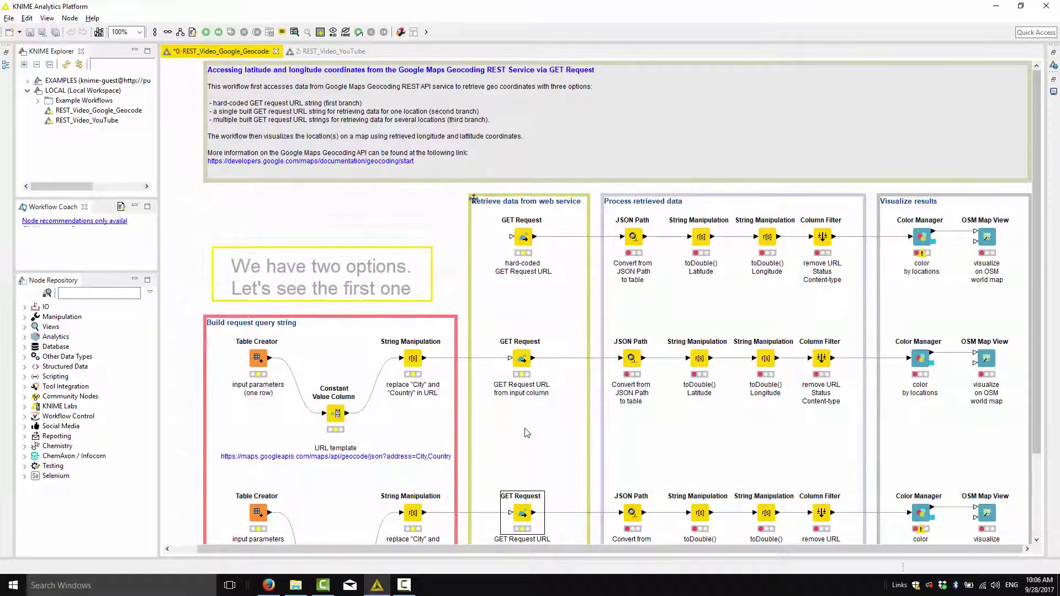
pyautogui.doubleClick(522, 237)
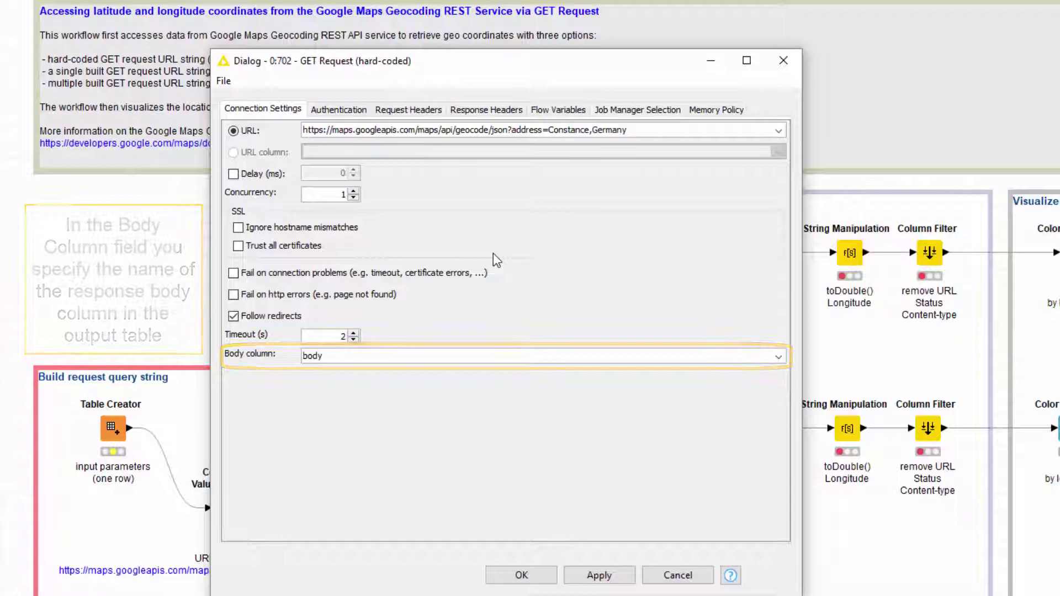
pyautogui.click(346, 109)
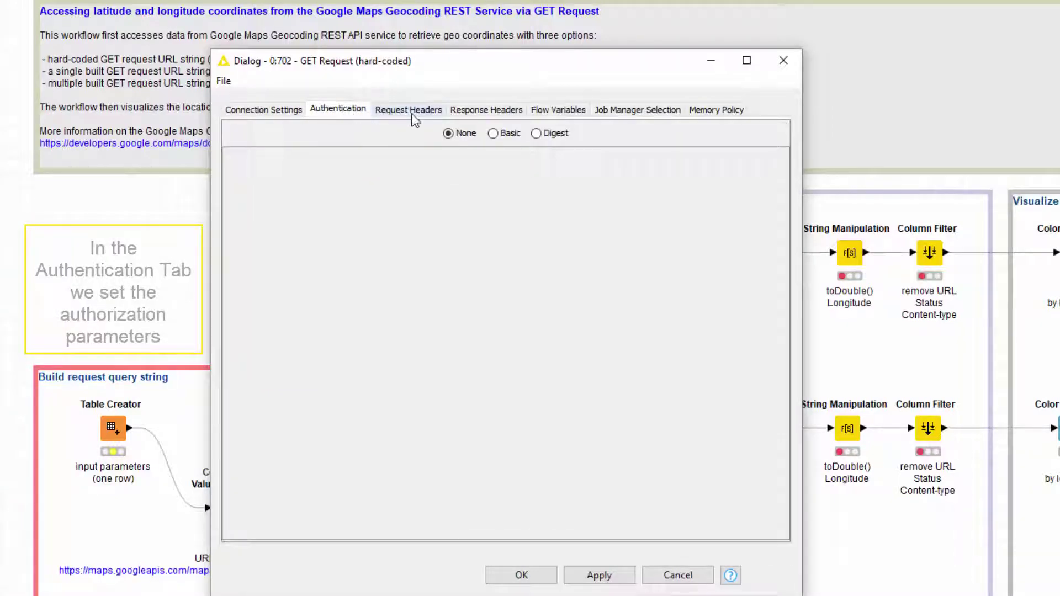
pyautogui.click(494, 134)
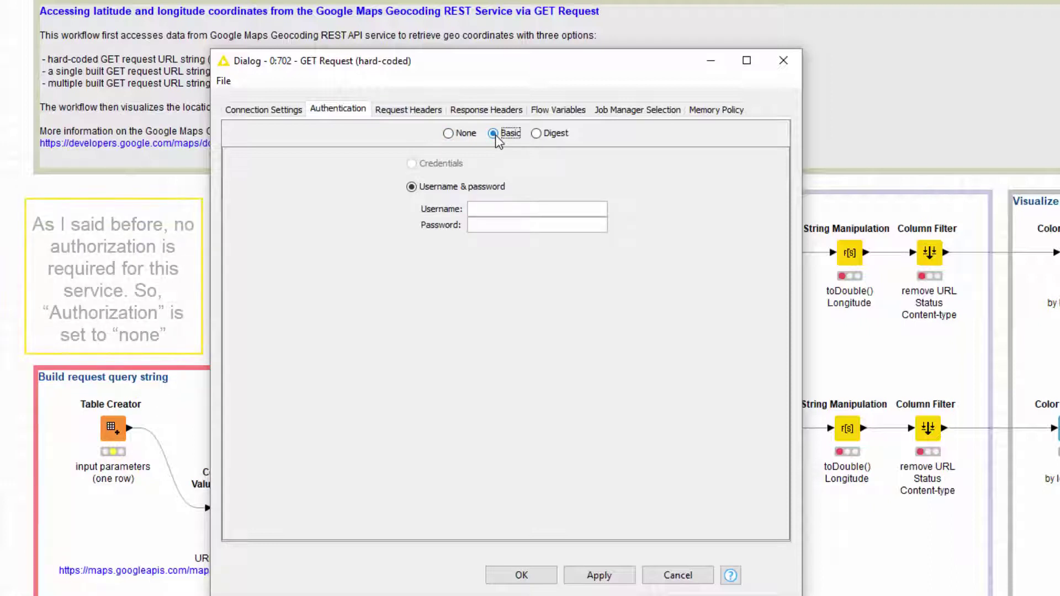
pyautogui.click(448, 134)
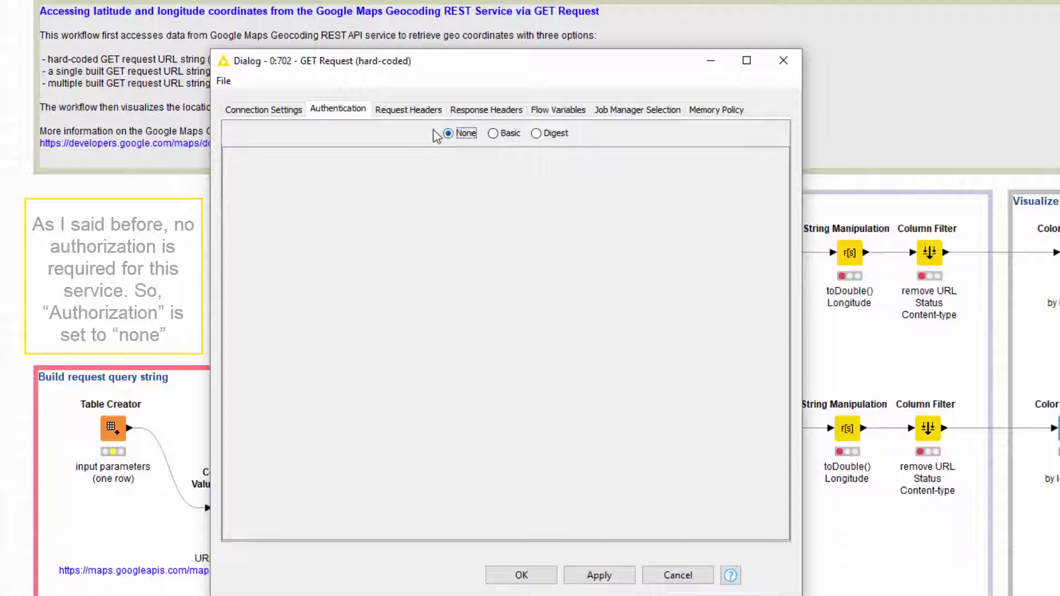
pyautogui.click(419, 110)
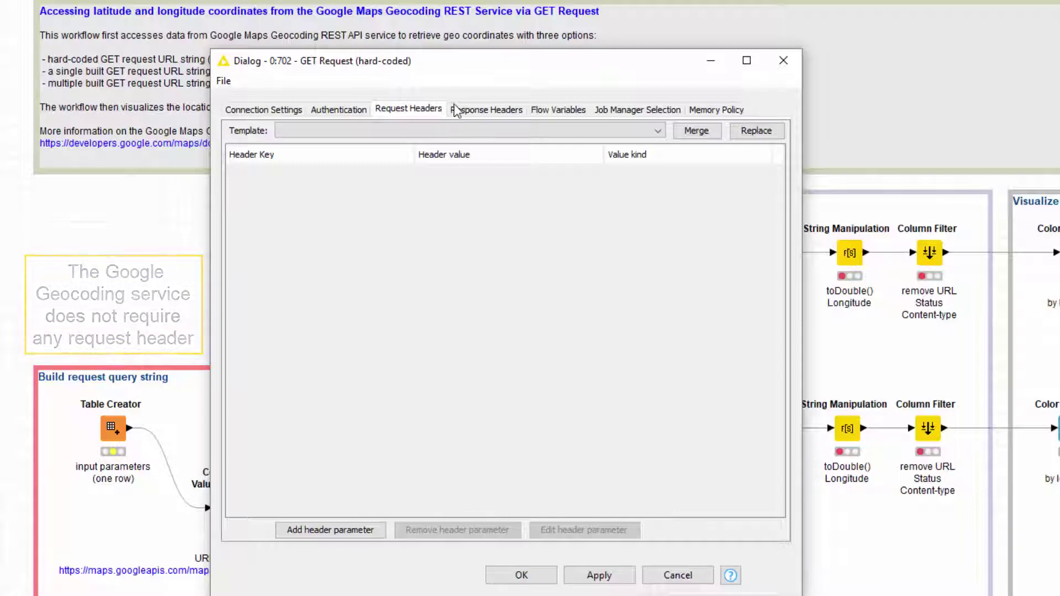
pyautogui.click(485, 109)
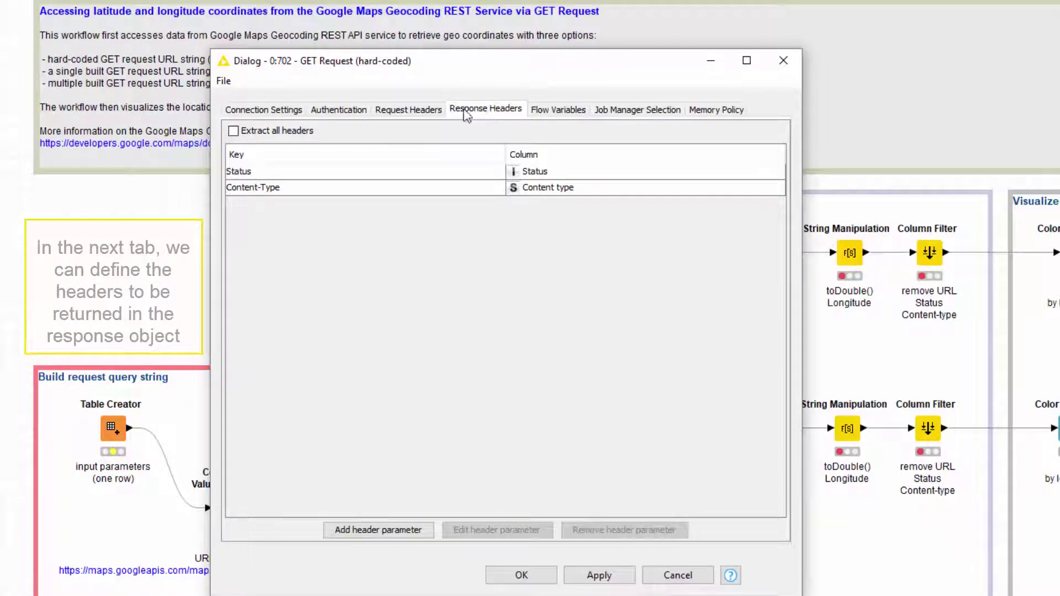
pyautogui.click(285, 114)
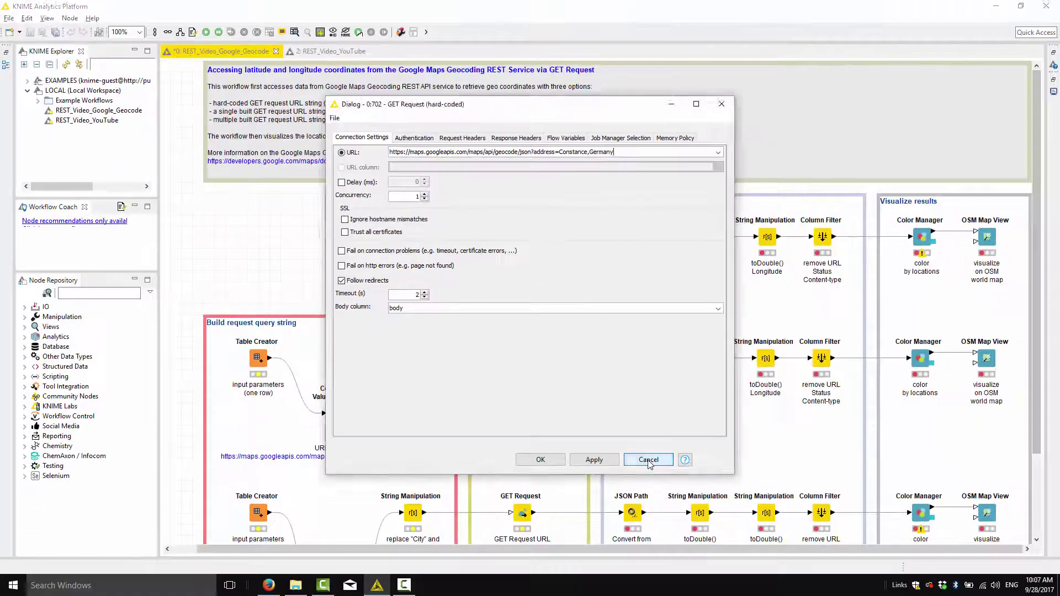
# - Execute the hard-coded GET Request, check its Konstanz JSON response, then run the first branch through OSM Map View
pyautogui.click(648, 460)
pyautogui.press('F7')
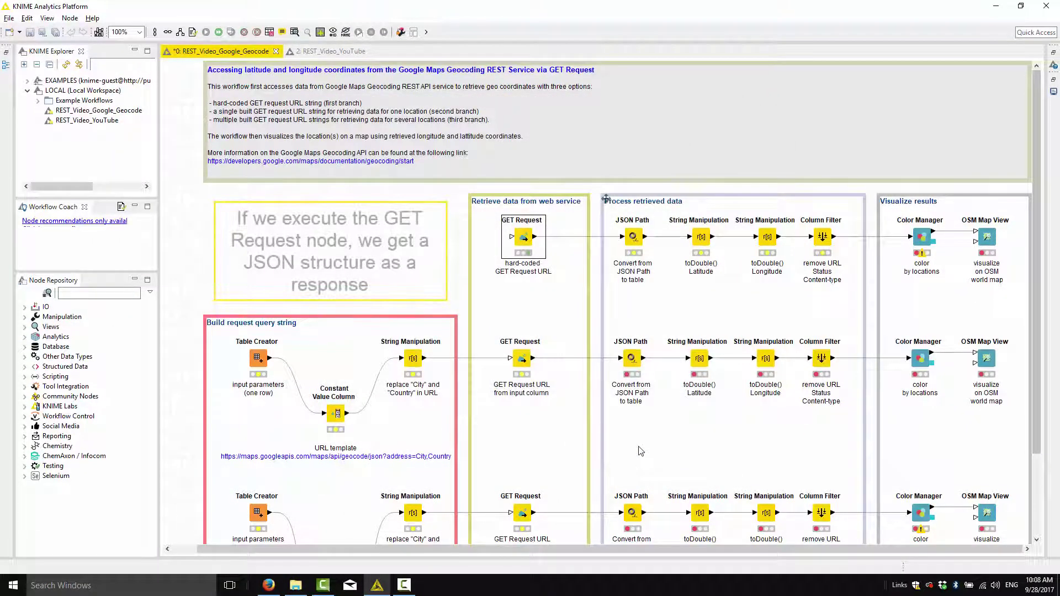
pyautogui.rightClick(522, 242)
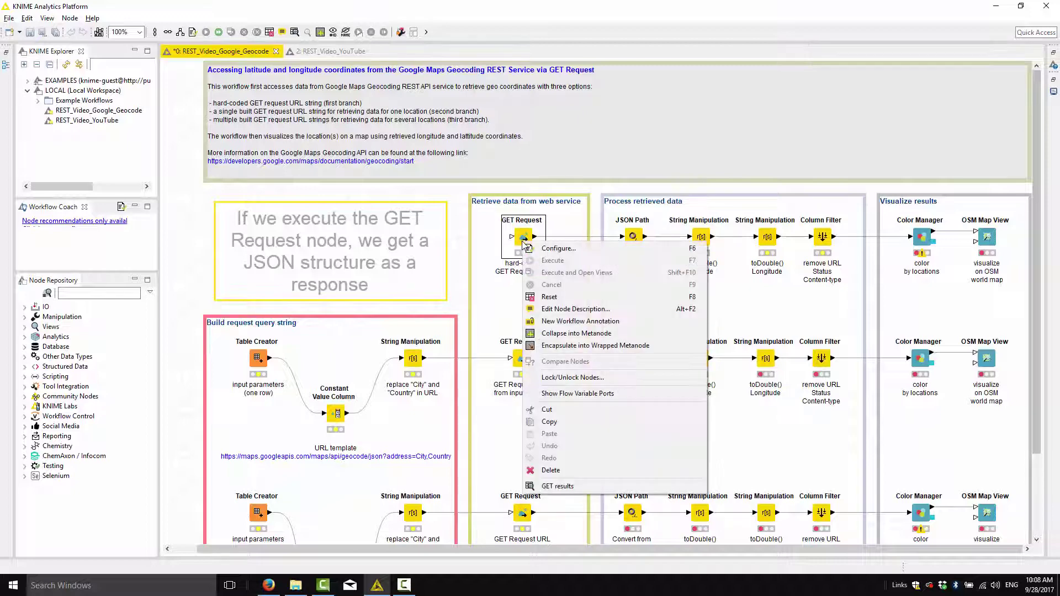
pyautogui.click(557, 486)
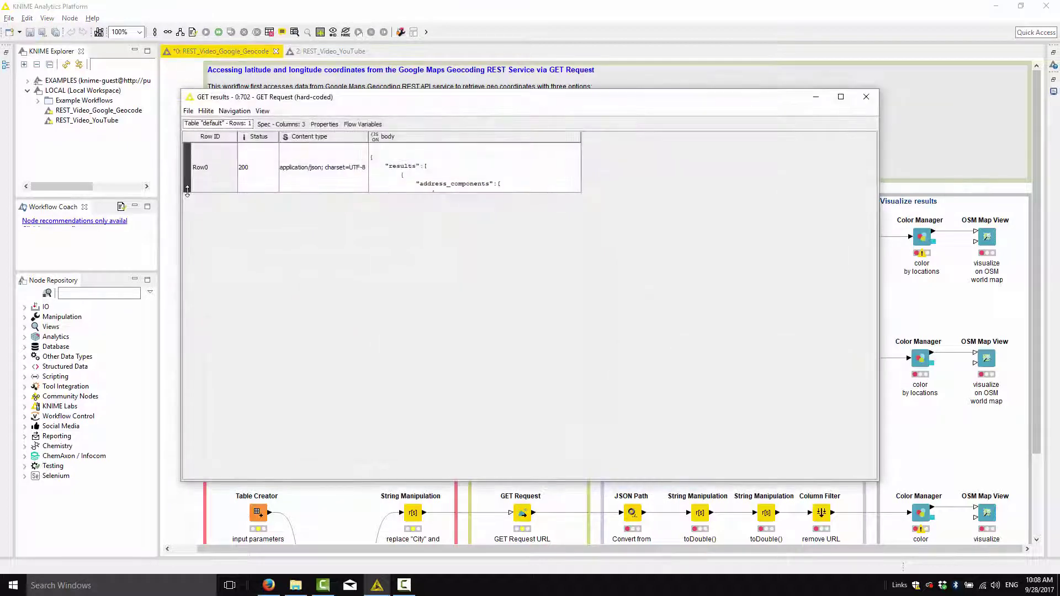
pyautogui.moveTo(187, 190); pyautogui.dragTo(186, 550)
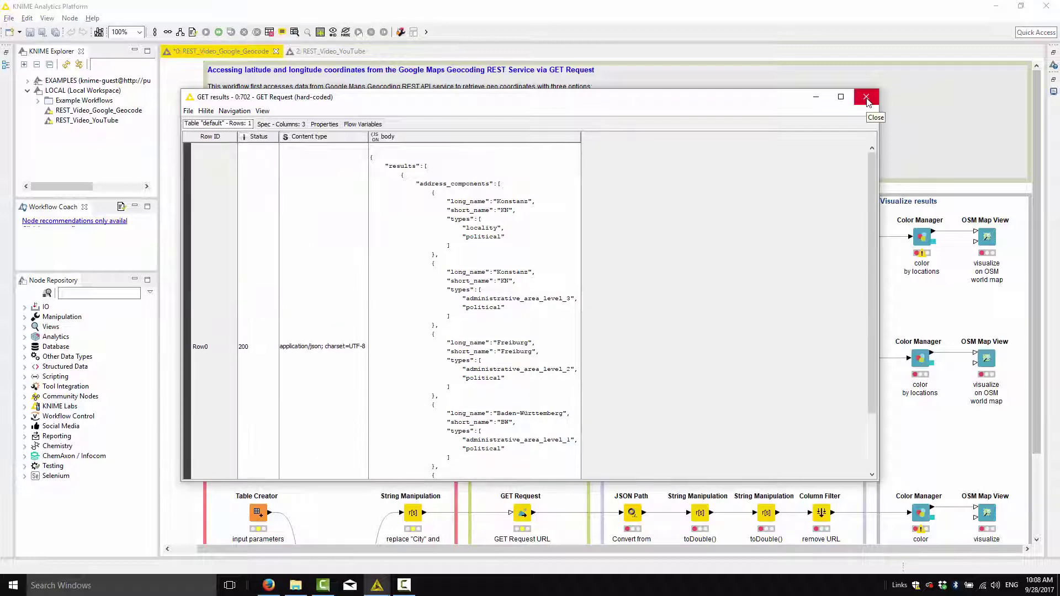
pyautogui.click(866, 98)
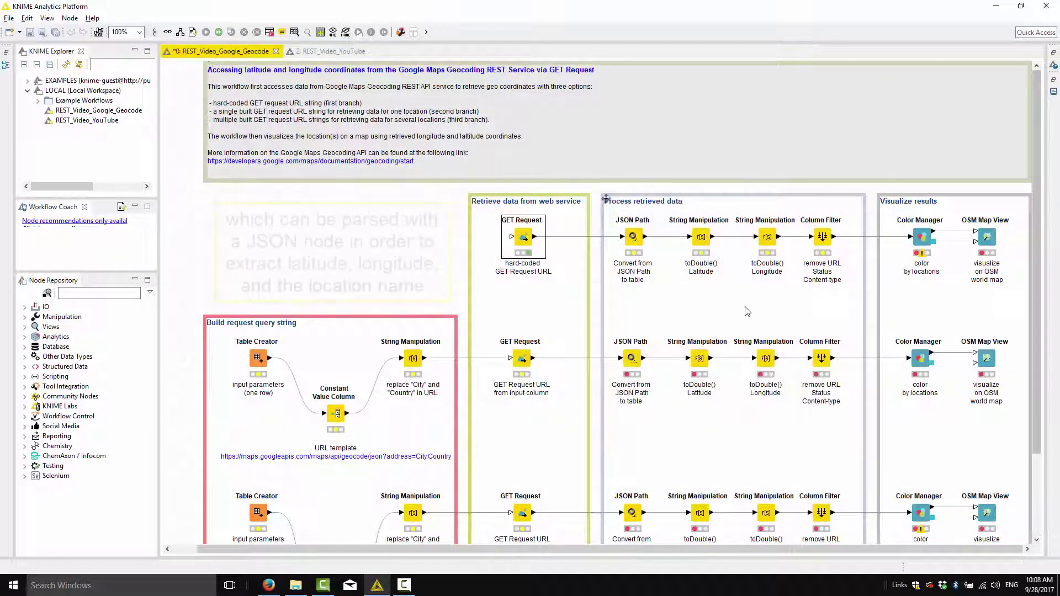
pyautogui.click(987, 239)
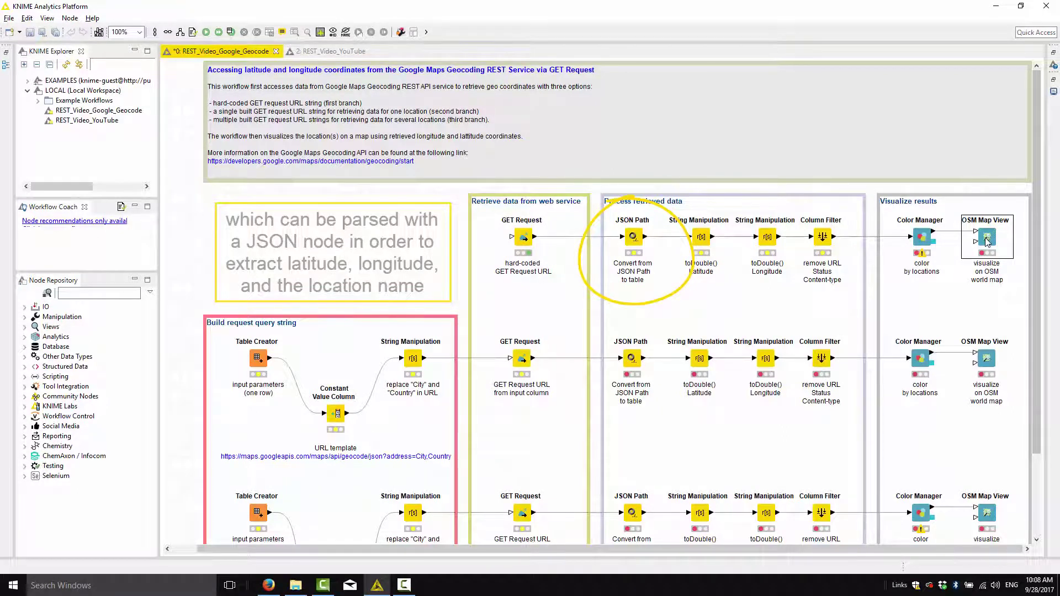
pyautogui.press('F7')
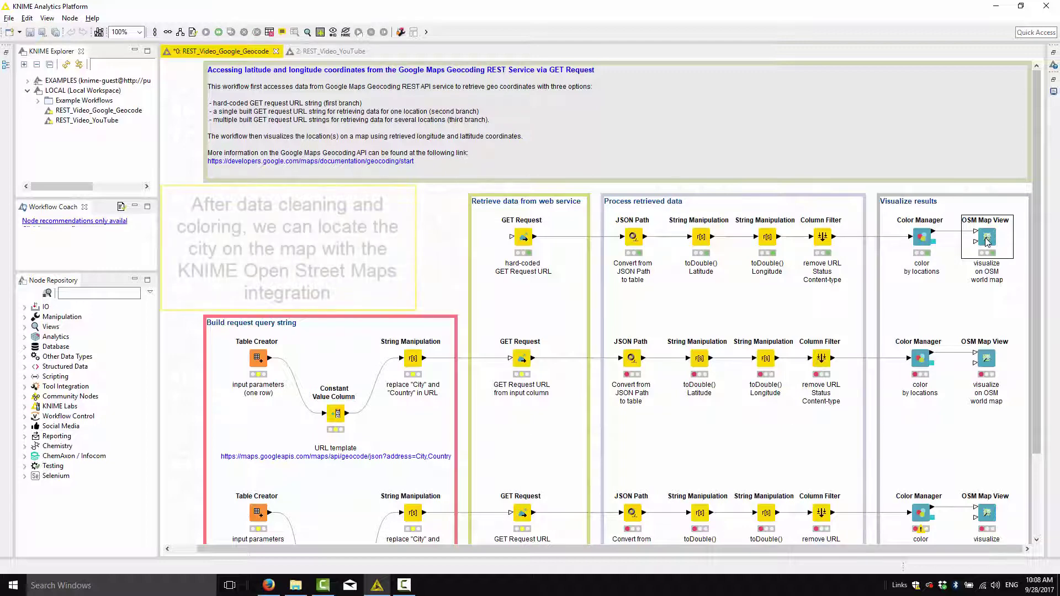
# - Open the first branch's OSM map view, zoom in on the Konstanz marker by Lake Constance, and close it
pyautogui.rightClick(987, 242)
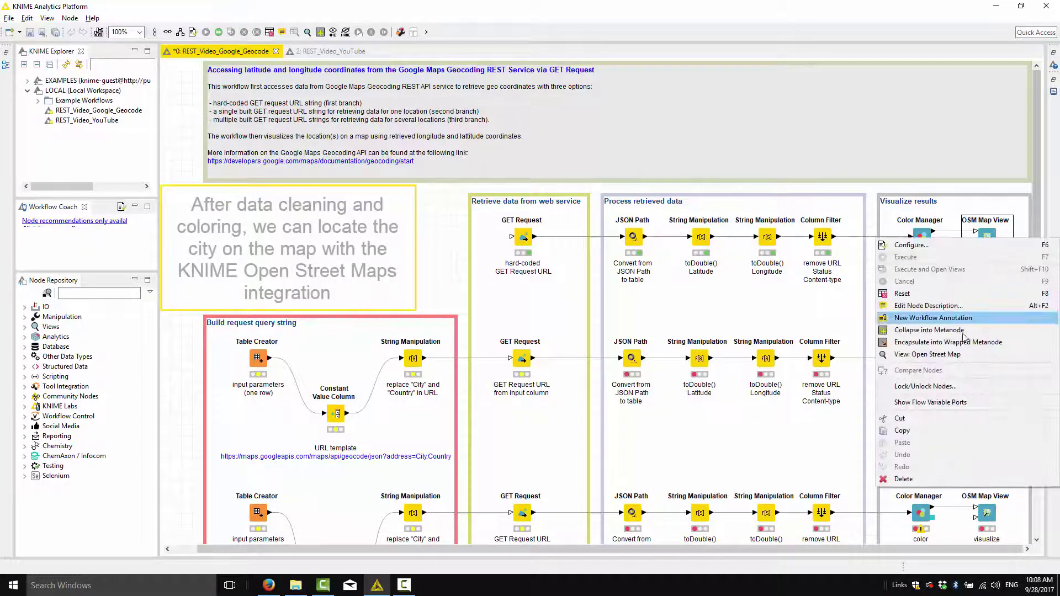
pyautogui.click(932, 355)
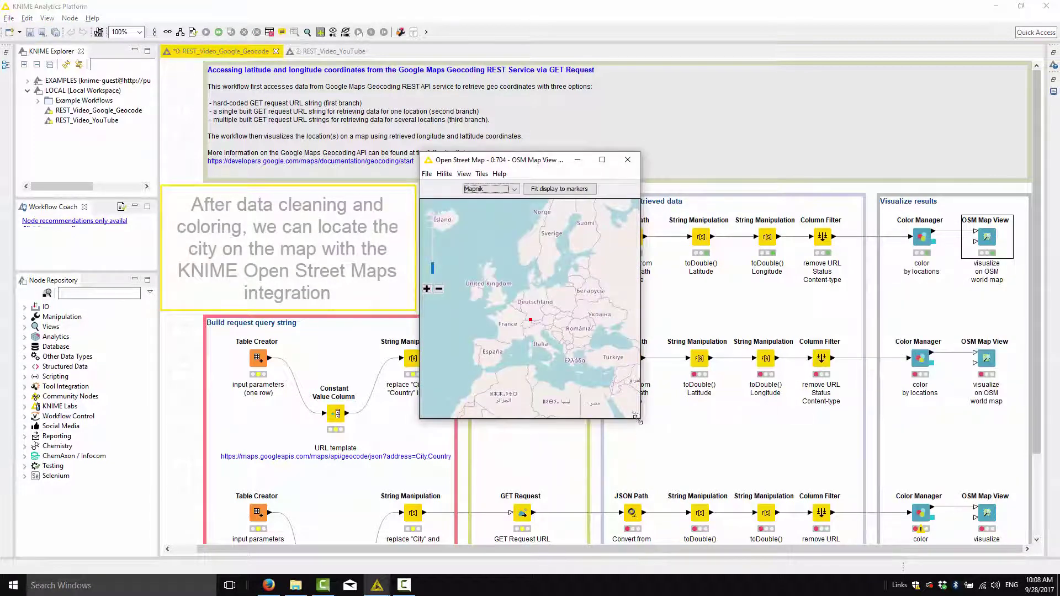
pyautogui.moveTo(642, 424); pyautogui.dragTo(810, 527)
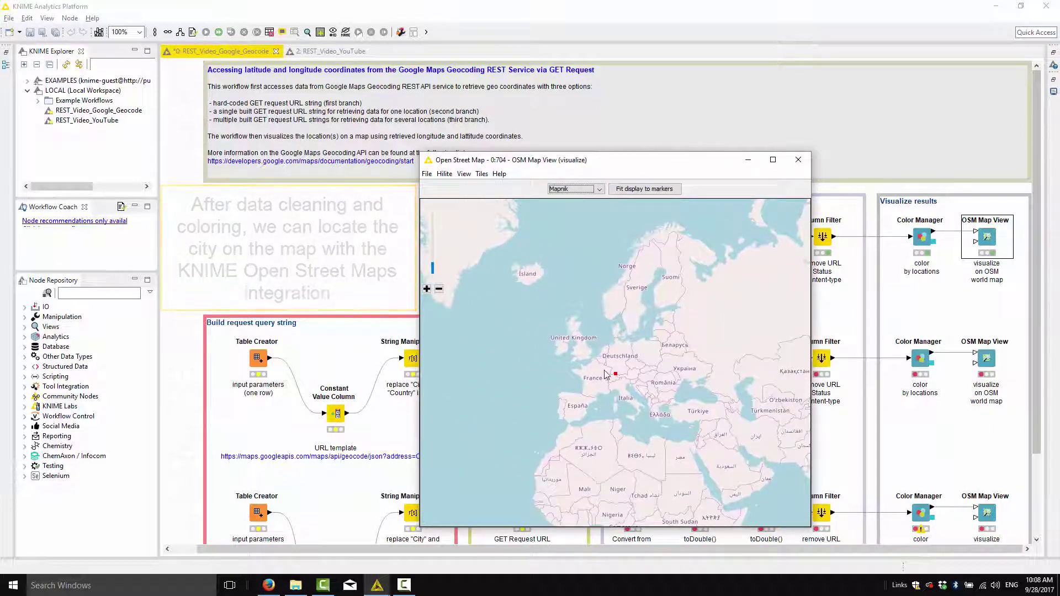
pyautogui.scroll(2, 606, 376)
pyautogui.scroll(3, 630, 398)
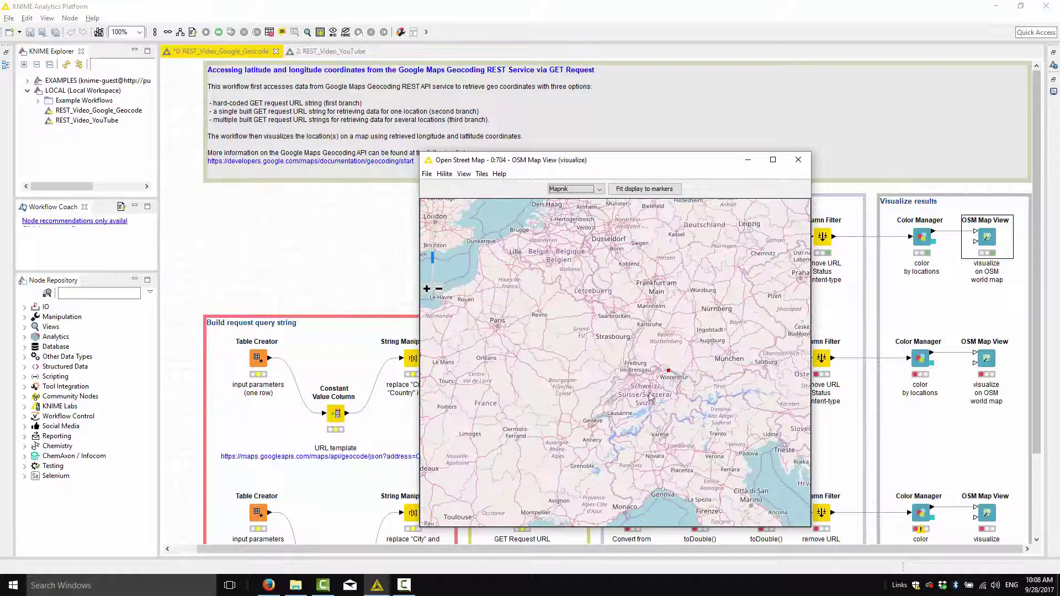
pyautogui.scroll(2, 680, 375)
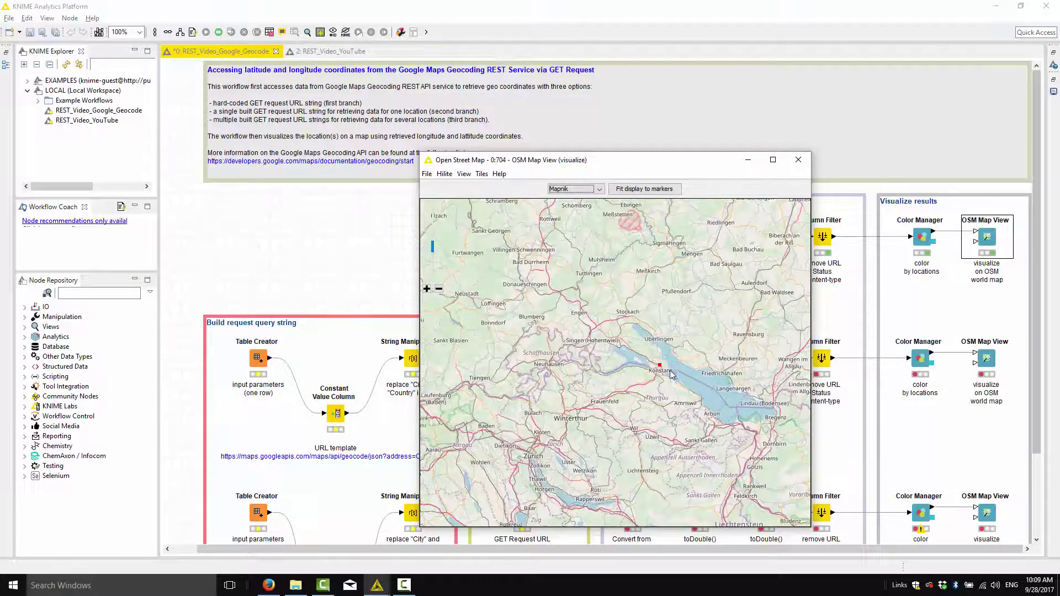
pyautogui.click(799, 160)
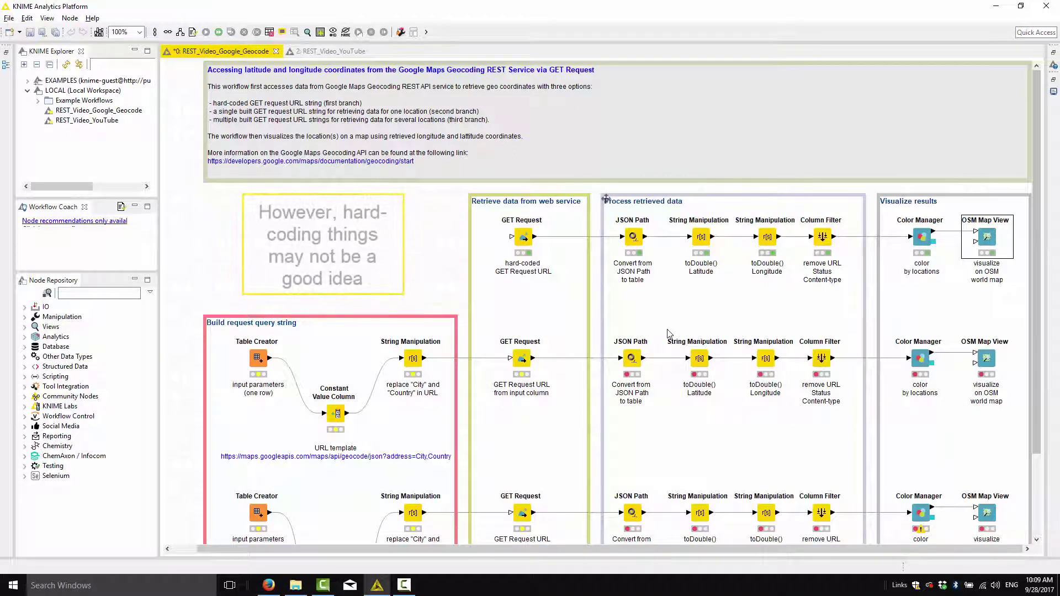
pyautogui.scroll(-3, 629, 393)
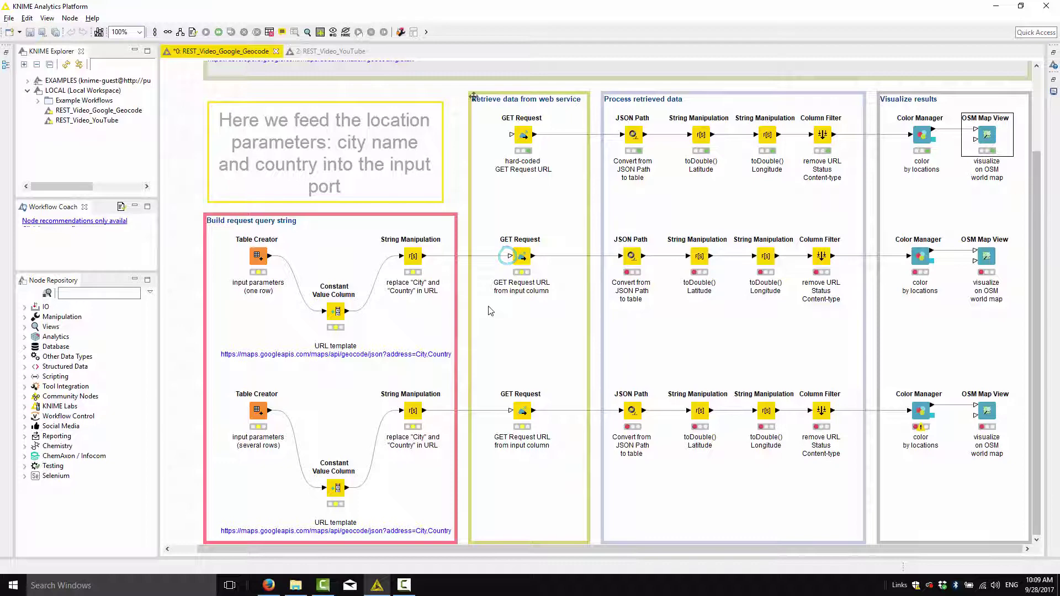
pyautogui.doubleClick(257, 256)
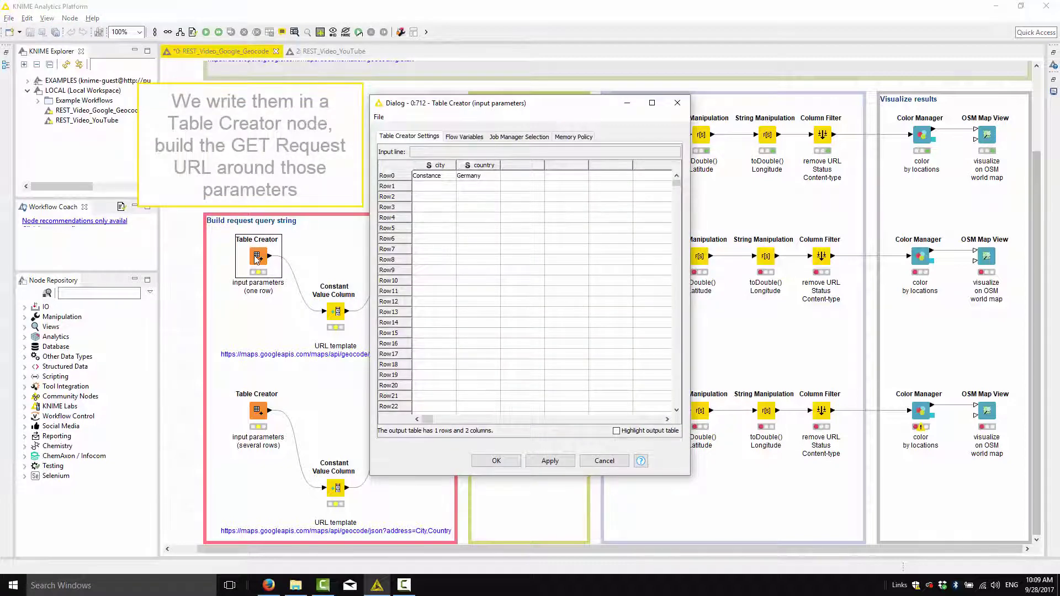
pyautogui.click(603, 461)
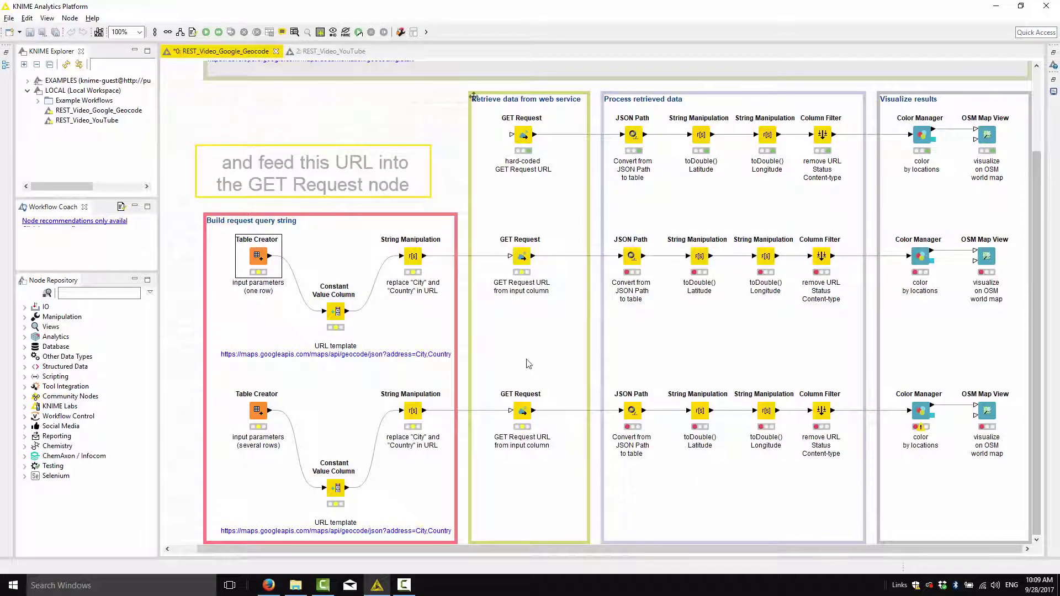
pyautogui.doubleClick(519, 262)
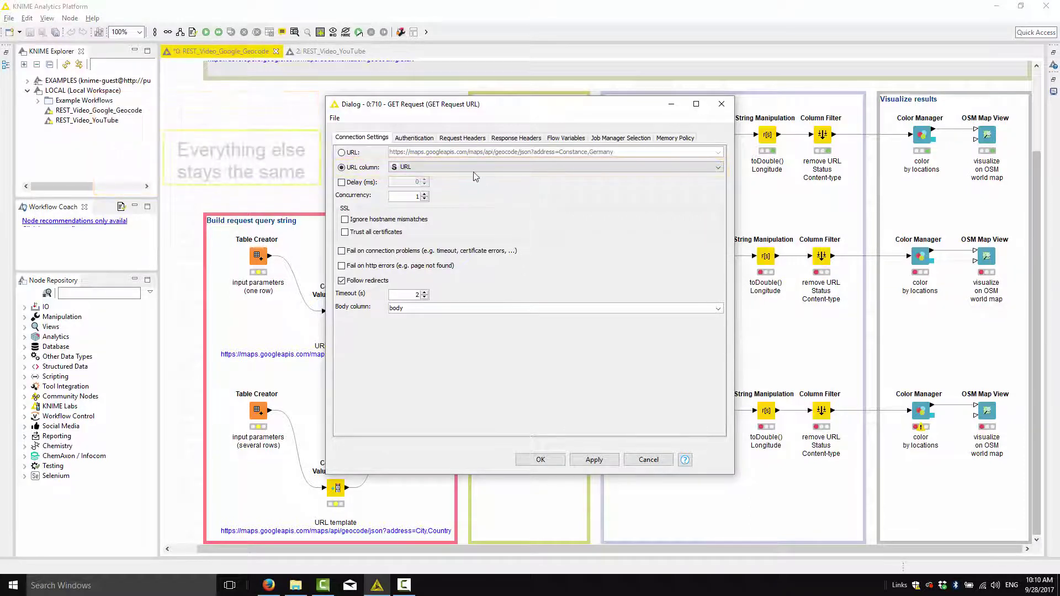
pyautogui.click(429, 139)
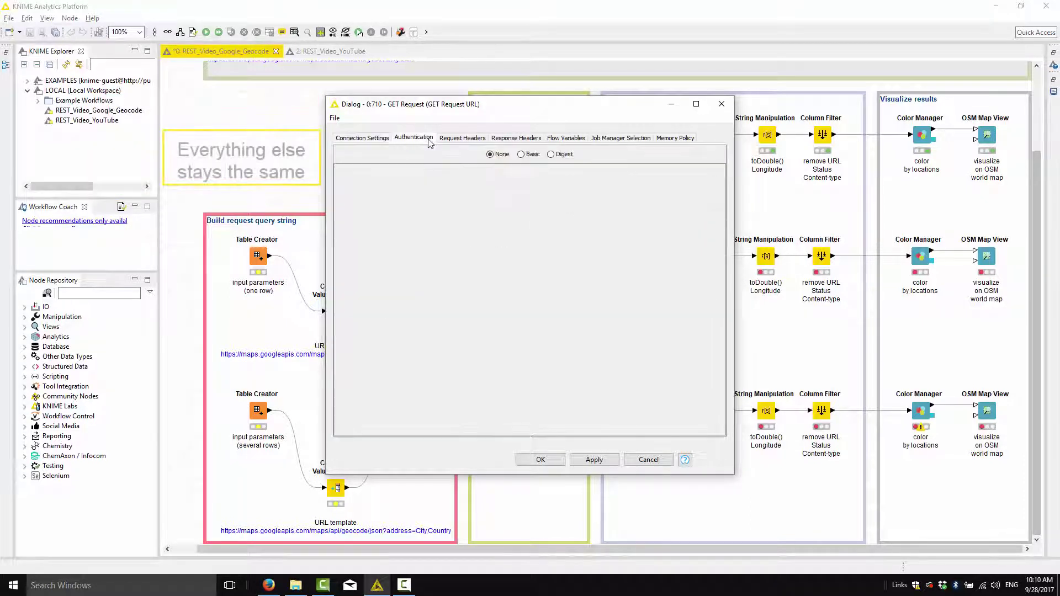
pyautogui.click(456, 139)
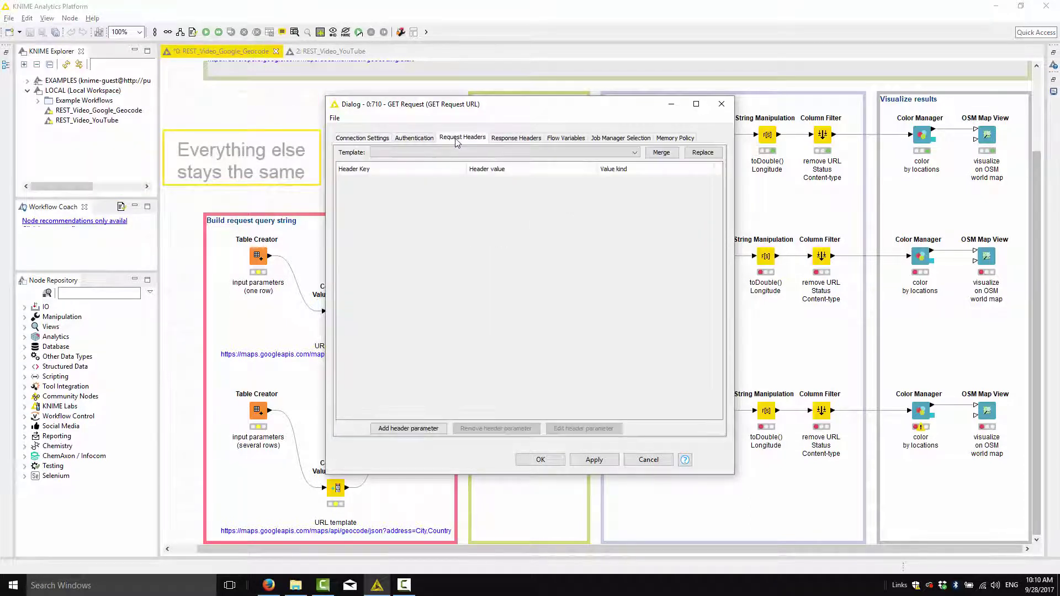
pyautogui.click(510, 139)
pyautogui.click(378, 138)
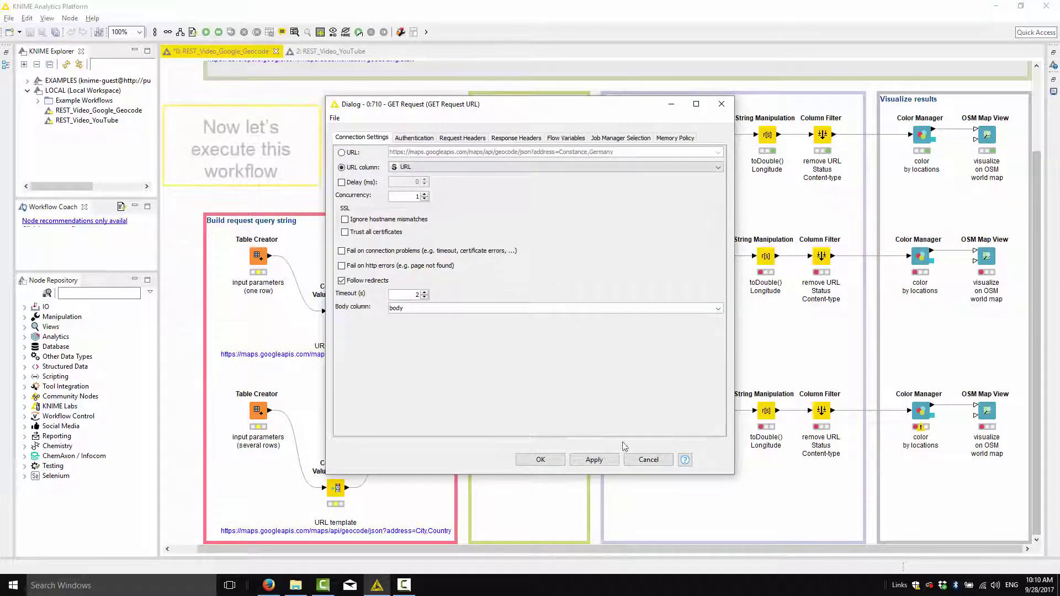
pyautogui.click(643, 460)
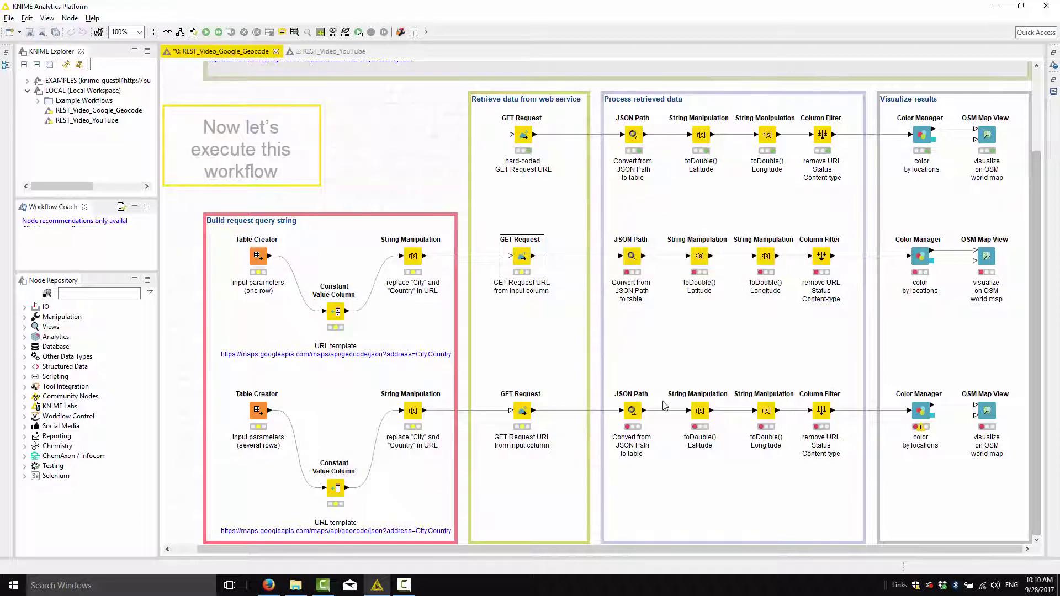
# - Execute the middle branch to its map view and inspect its GET Request's status-200 Konstanz JSON
pyautogui.click(987, 256)
pyautogui.press('F7')
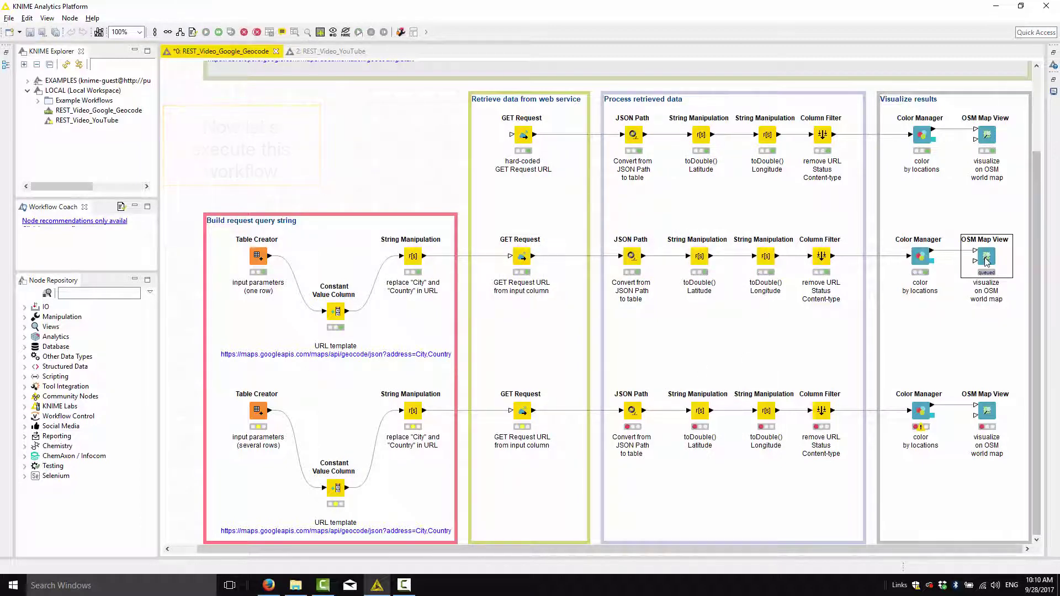
pyautogui.rightClick(522, 257)
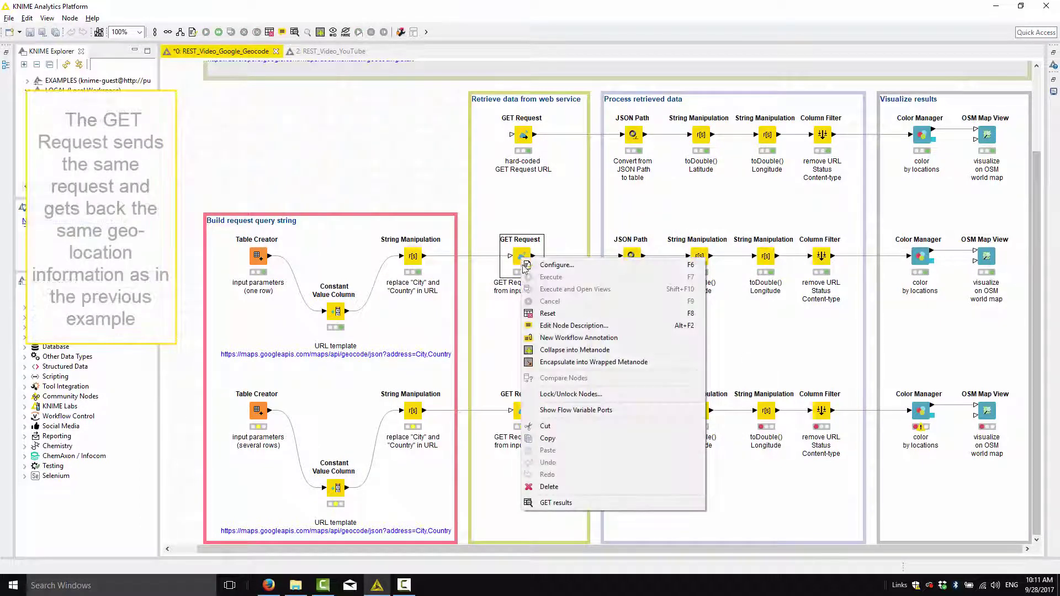
pyautogui.click(544, 502)
pyautogui.moveTo(191, 193); pyautogui.dragTo(168, 532)
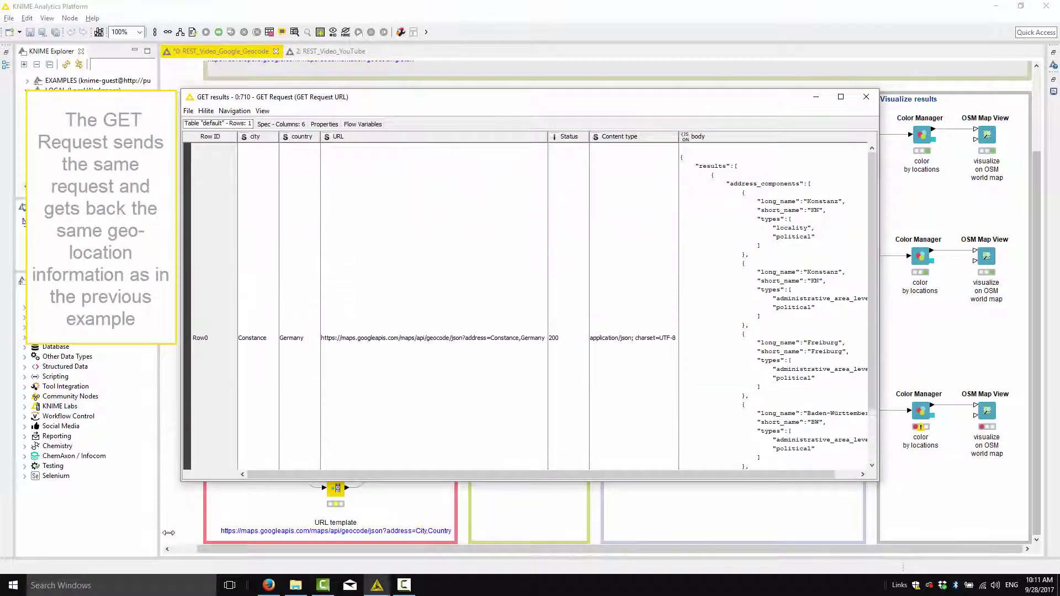
pyautogui.moveTo(373, 478); pyautogui.dragTo(397, 478)
pyautogui.scroll(-3, 684, 324)
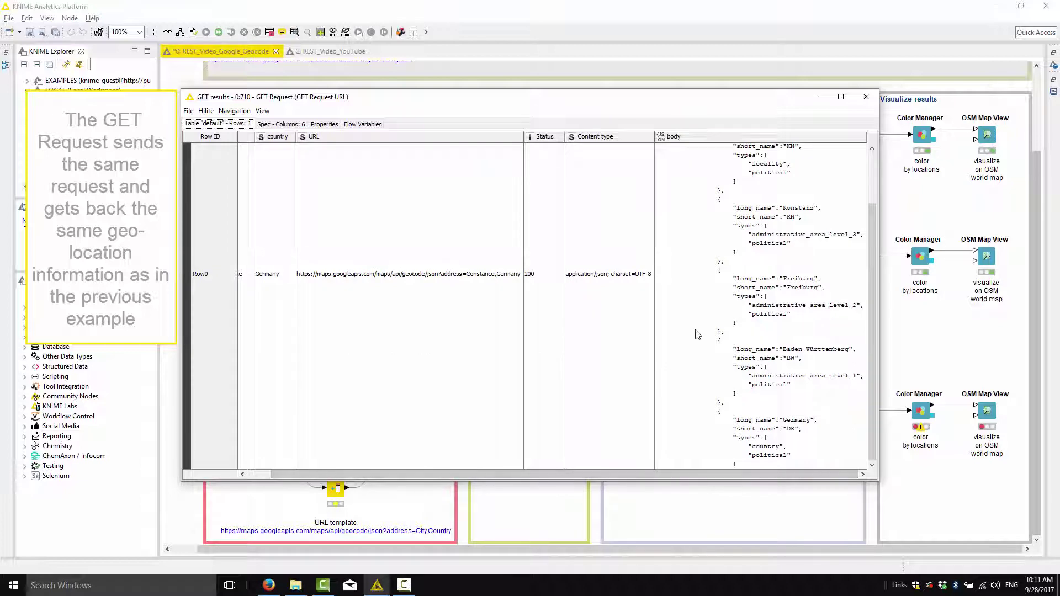
pyautogui.click(866, 97)
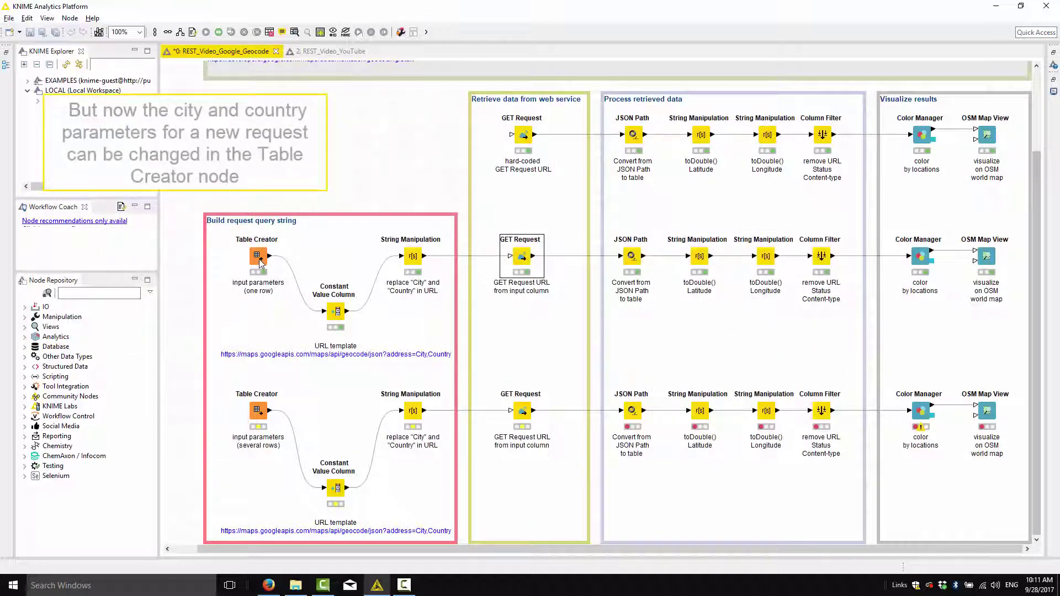
pyautogui.doubleClick(260, 261)
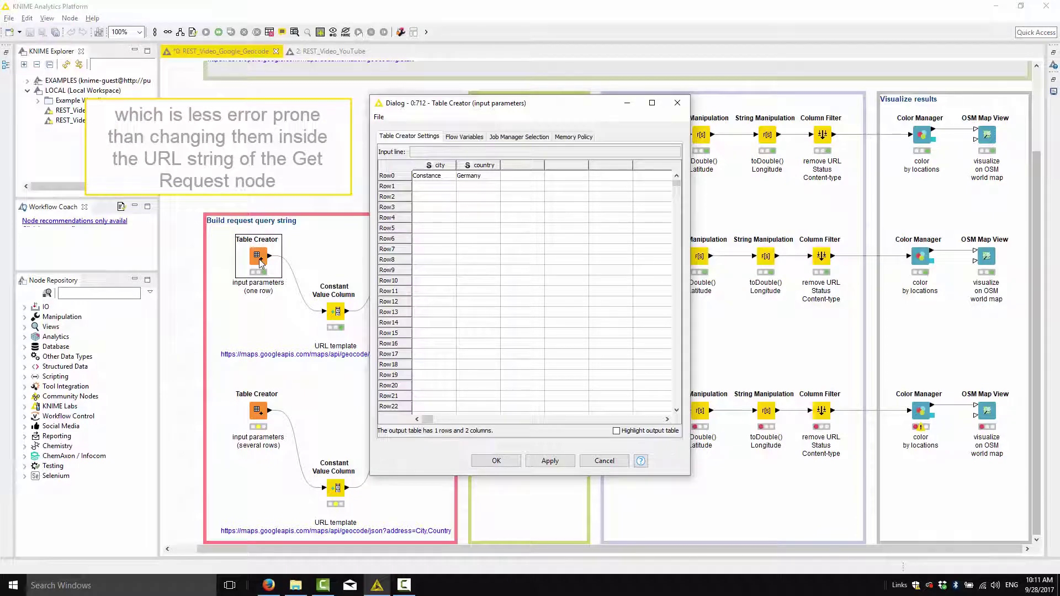
pyautogui.click(604, 461)
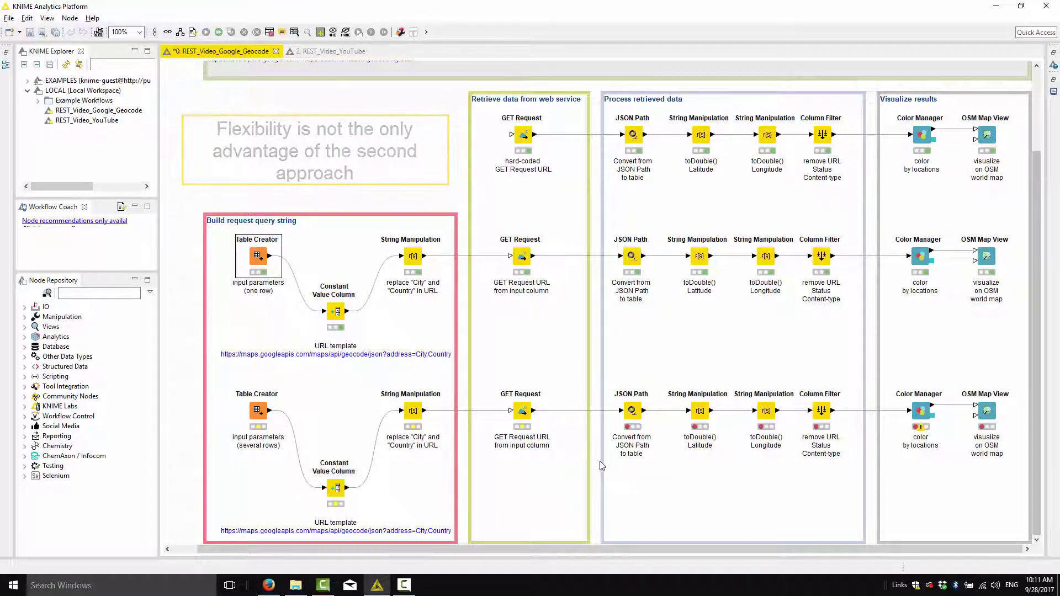
# - Review the several-rows Table Creator's 11 city/country rows, Constance to Jakarta, then close it
pyautogui.doubleClick(258, 419)
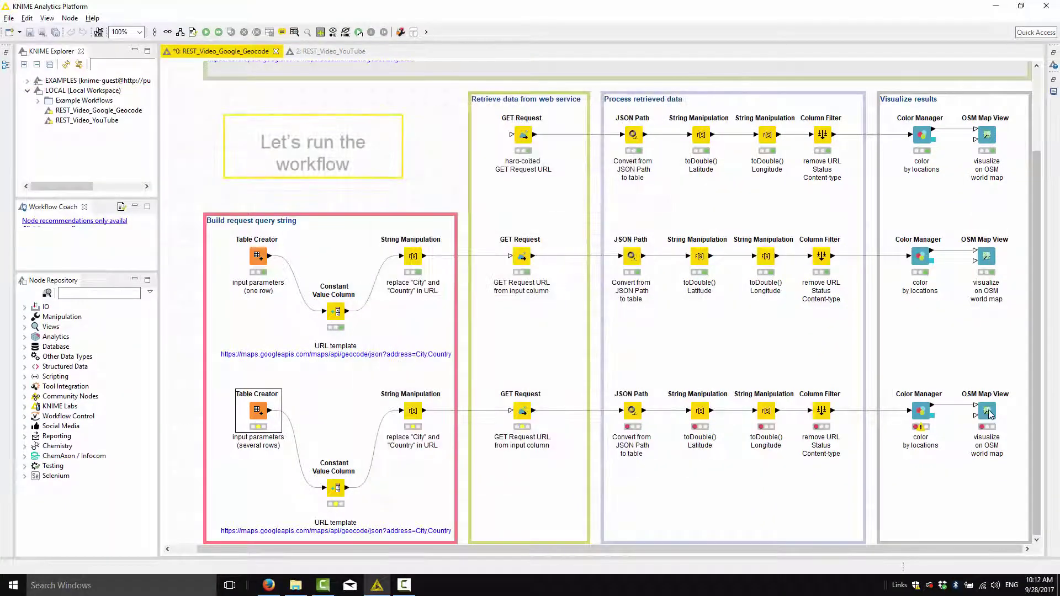
pyautogui.click(987, 411)
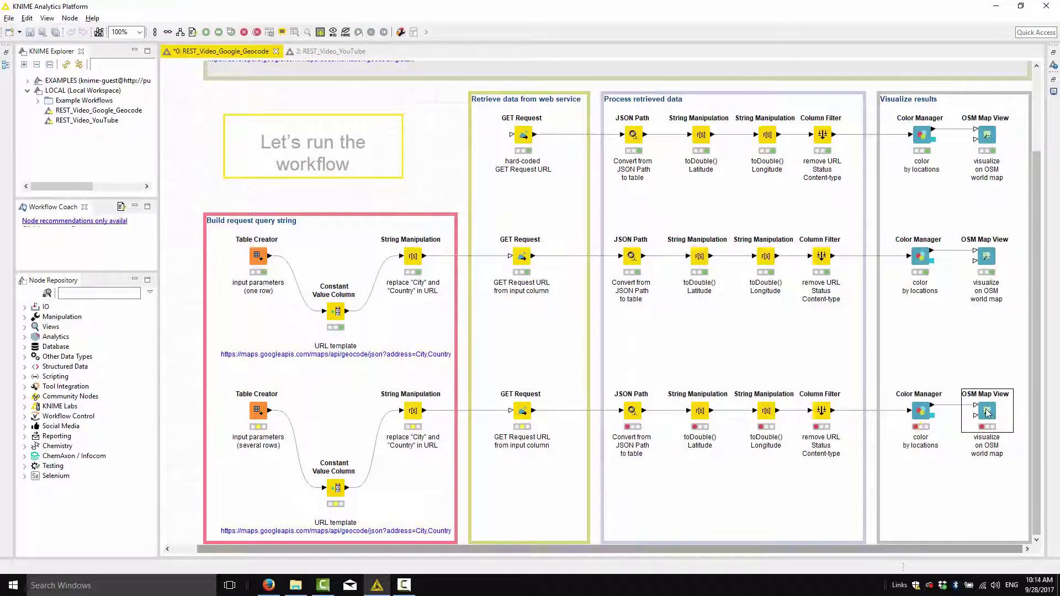
# - Inspect the lower String Manipulation's appended table of built request URLs
pyautogui.rightClick(415, 413)
pyautogui.click(425, 332)
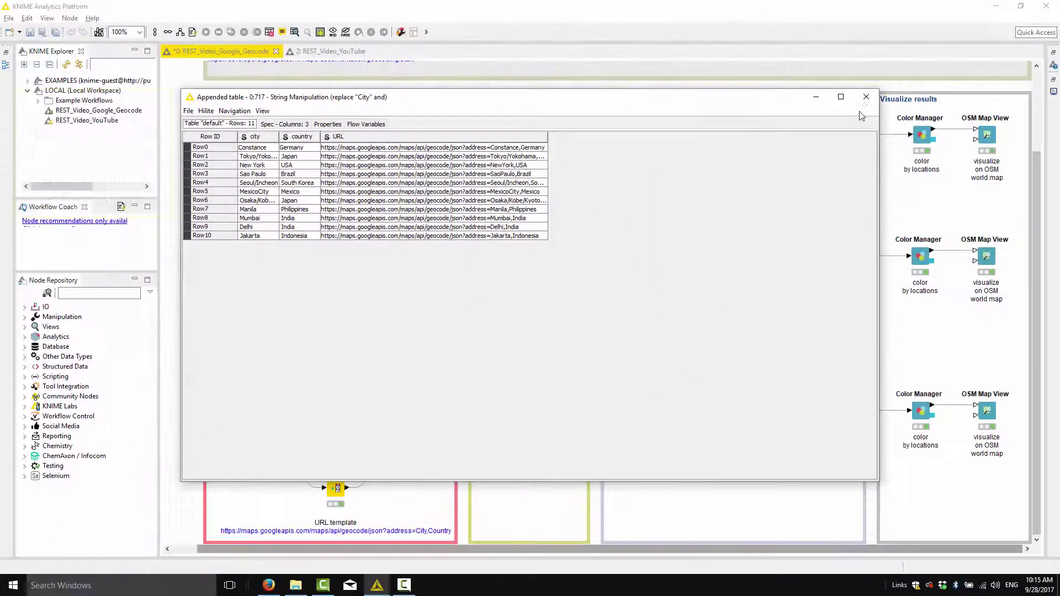
pyautogui.click(866, 98)
# - View the lower GET Request results for all 11 cities, enlarging Row6 to reveal Kyoto's JSON
pyautogui.click(525, 402)
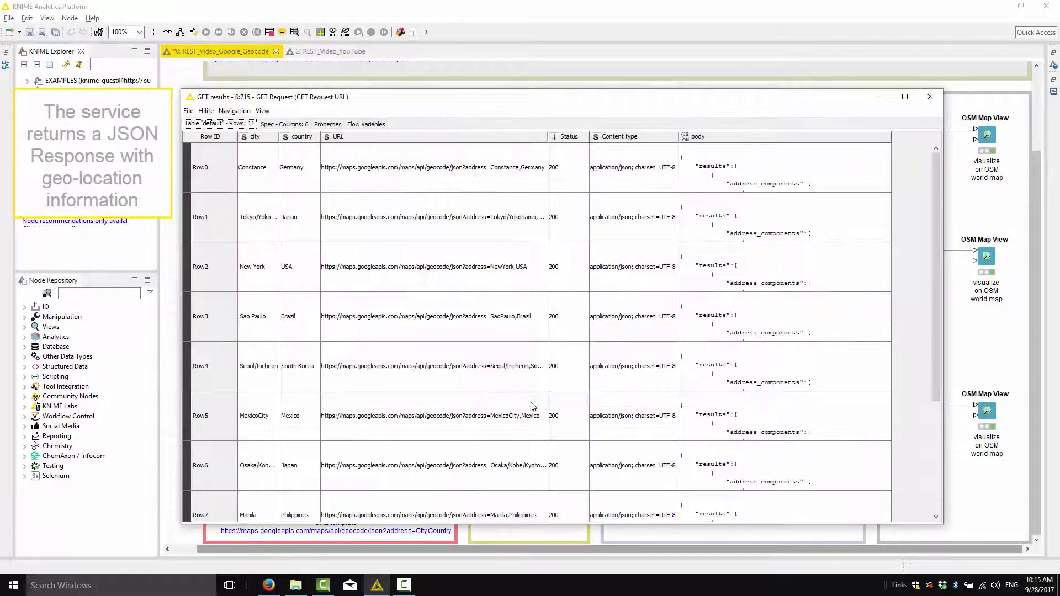
pyautogui.scroll(-5, 843, 244)
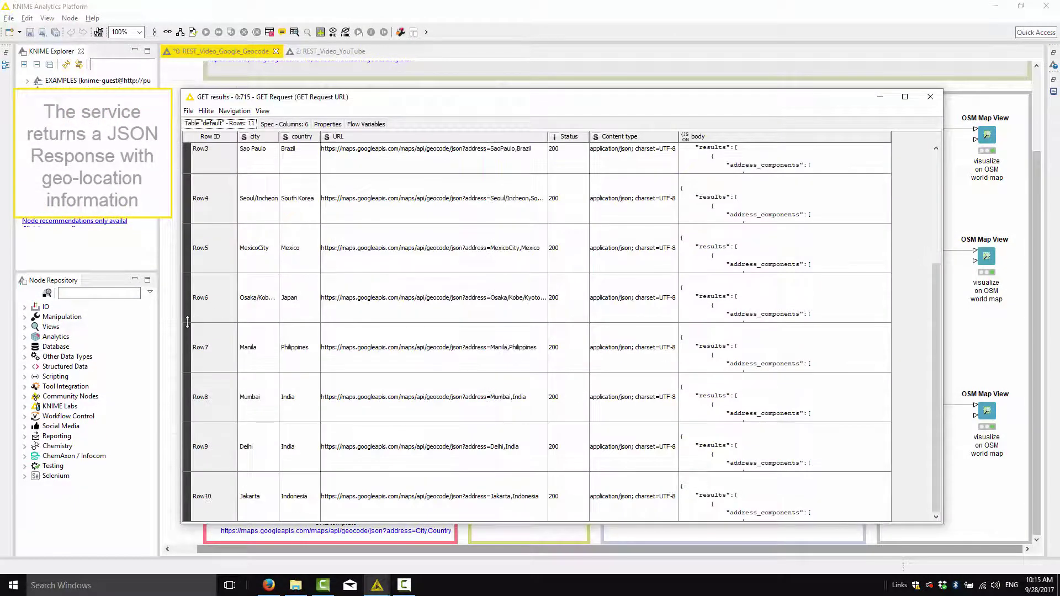
pyautogui.moveTo(187, 321); pyautogui.dragTo(176, 595)
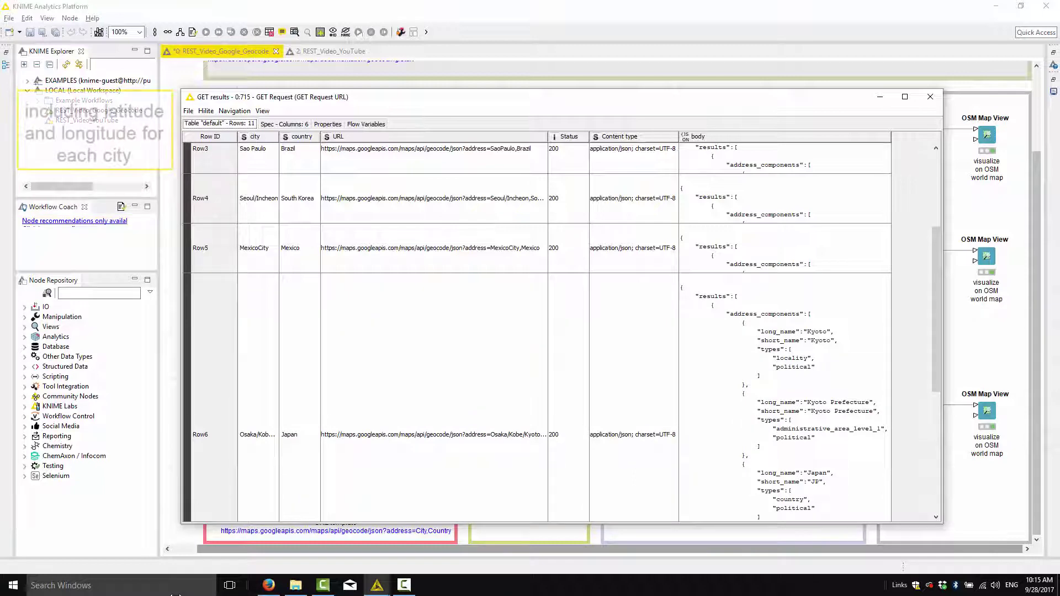
pyautogui.scroll(-4, 730, 322)
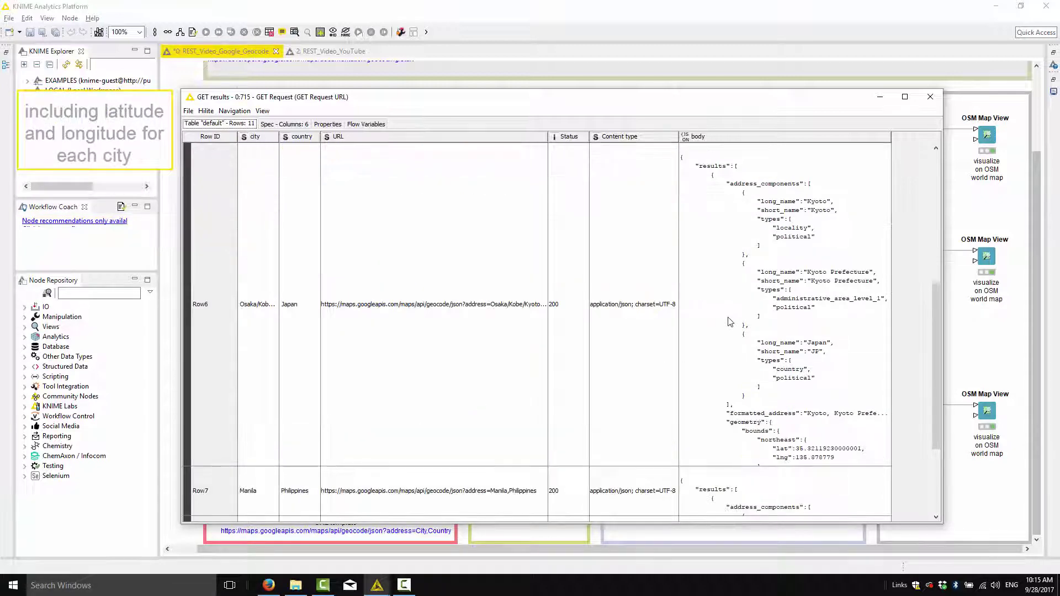